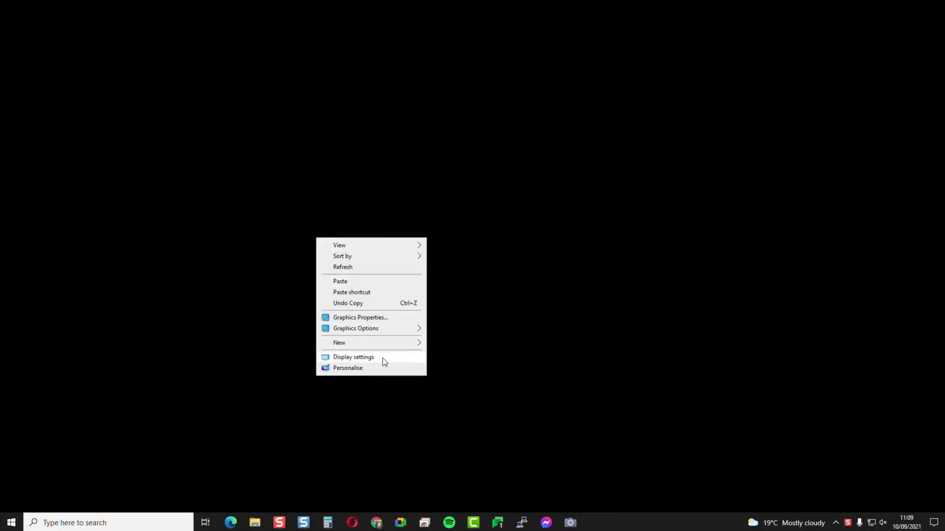
- Open Display settings, place monitor 1 beside monitor 2, select display 2 and identify the screens
{"action": "left_click", "coordinate": [385, 359]}
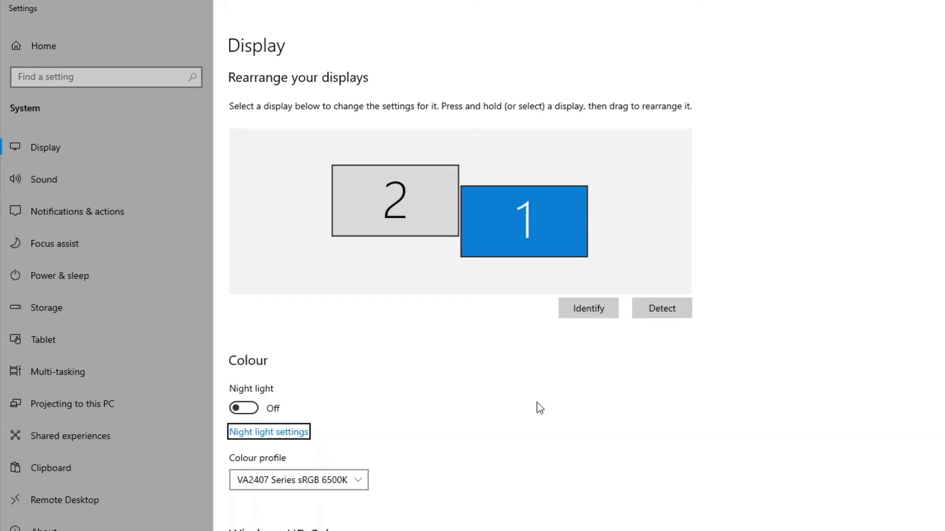
{"action": "left_click_drag", "start_coordinate": [527, 246], "coordinate": [526, 243]}
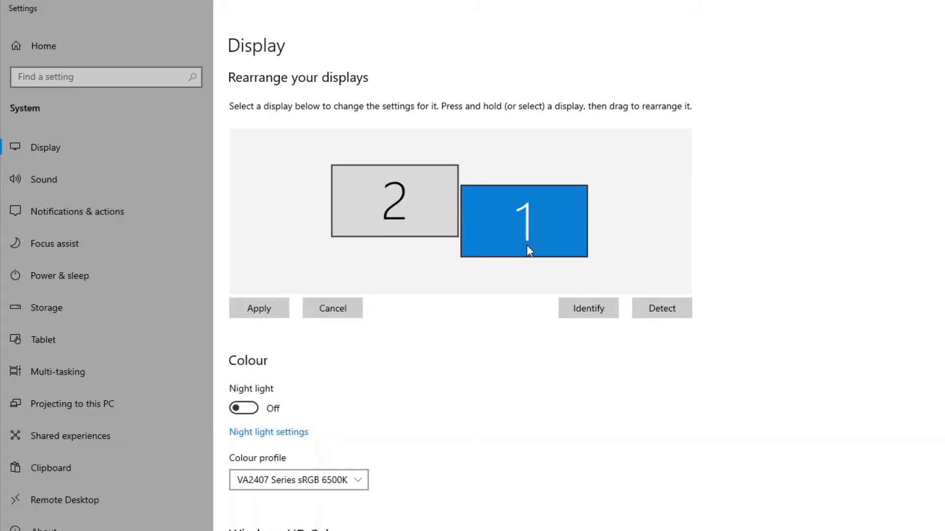
{"action": "left_click", "coordinate": [408, 213]}
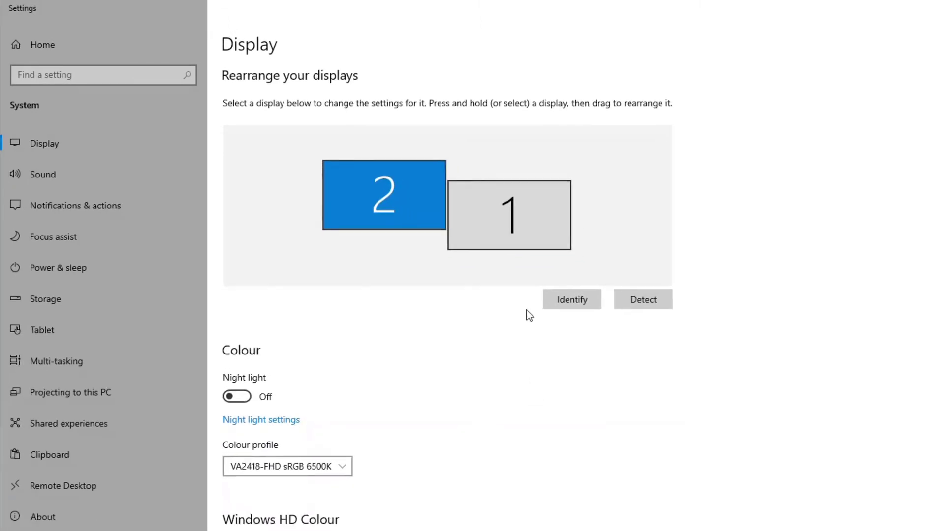
{"action": "left_click", "coordinate": [587, 303]}
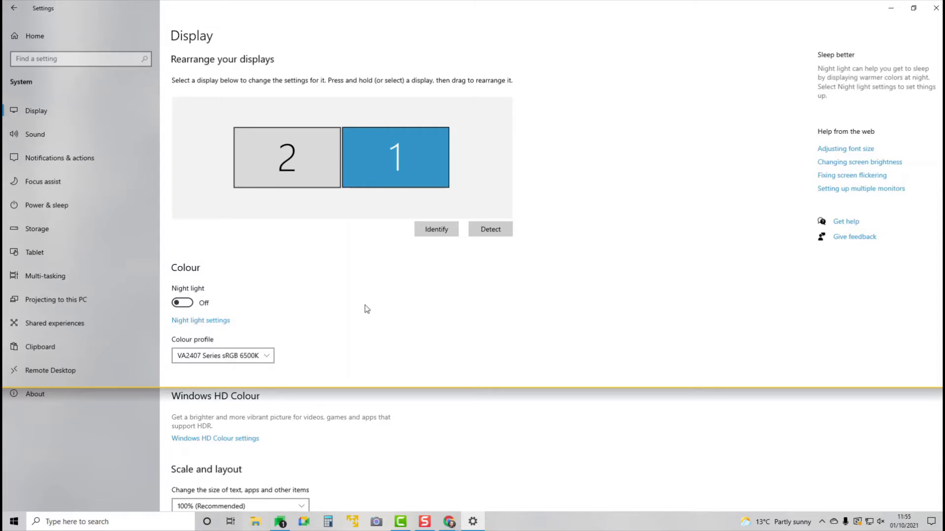
- Align display 1 beside display 2, try 125% scaling, then return to 100% (Recommended)
{"action": "left_click_drag", "start_coordinate": [386, 163], "coordinate": [387, 177]}
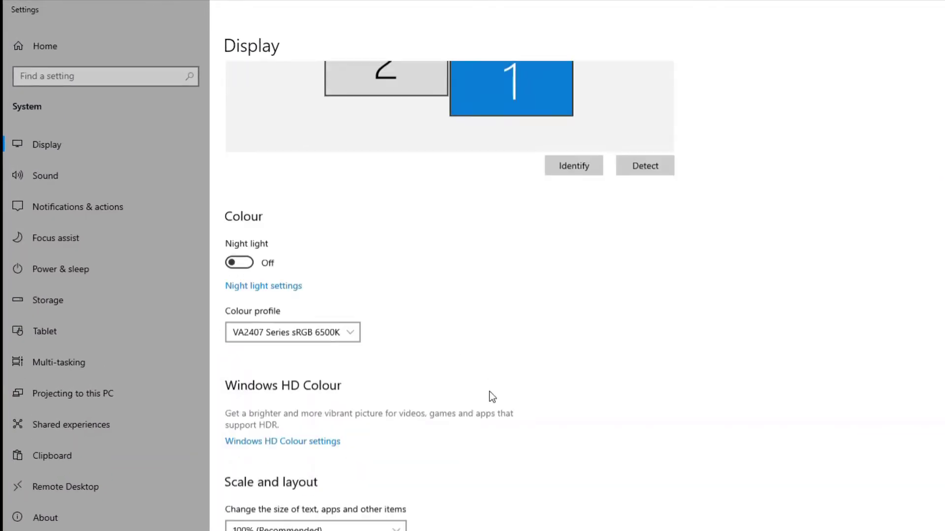
{"action": "scroll", "coordinate": [490, 392], "scroll_direction": "down", "scroll_amount": 5}
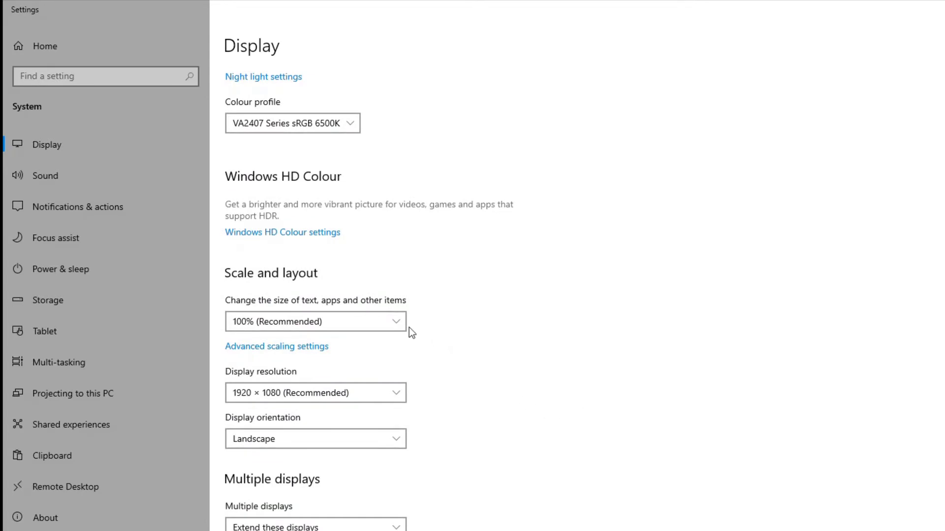
{"action": "left_click", "coordinate": [385, 321]}
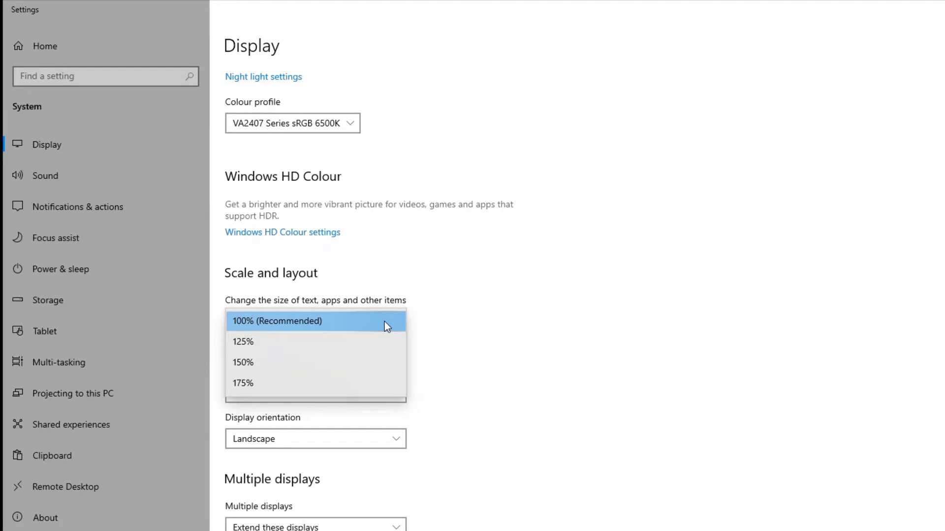
{"action": "left_click", "coordinate": [366, 346]}
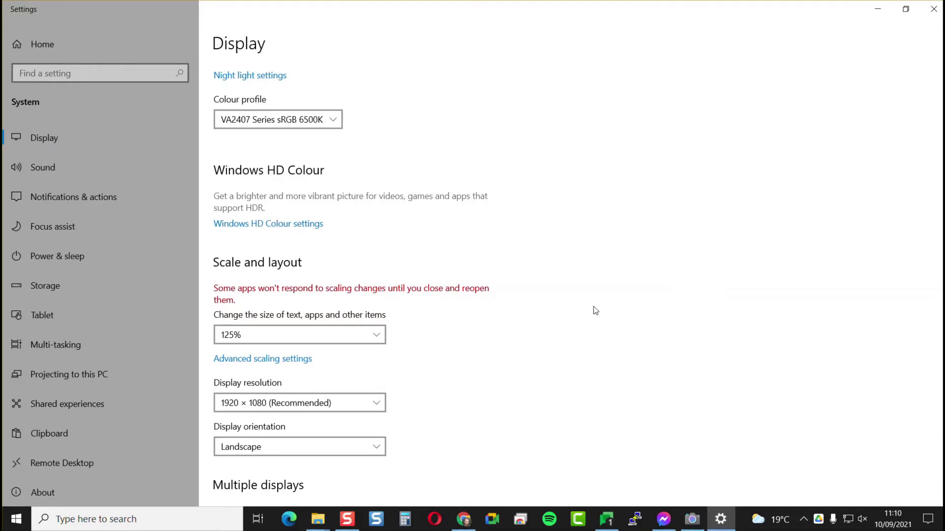
{"action": "left_click", "coordinate": [376, 336]}
{"action": "left_click", "coordinate": [325, 312]}
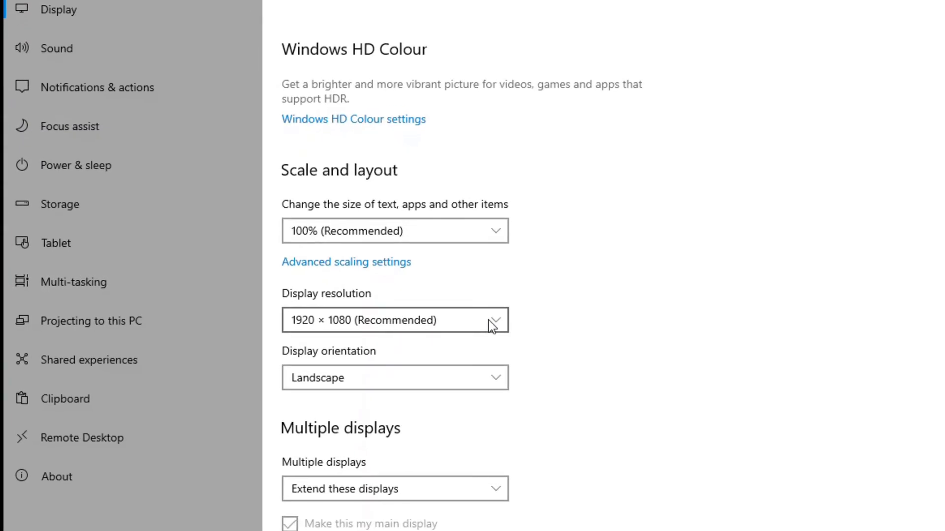
- Change the display resolution from 1920 × 1080 to 1280 × 1024 and keep the change
{"action": "left_click", "coordinate": [488, 320]}
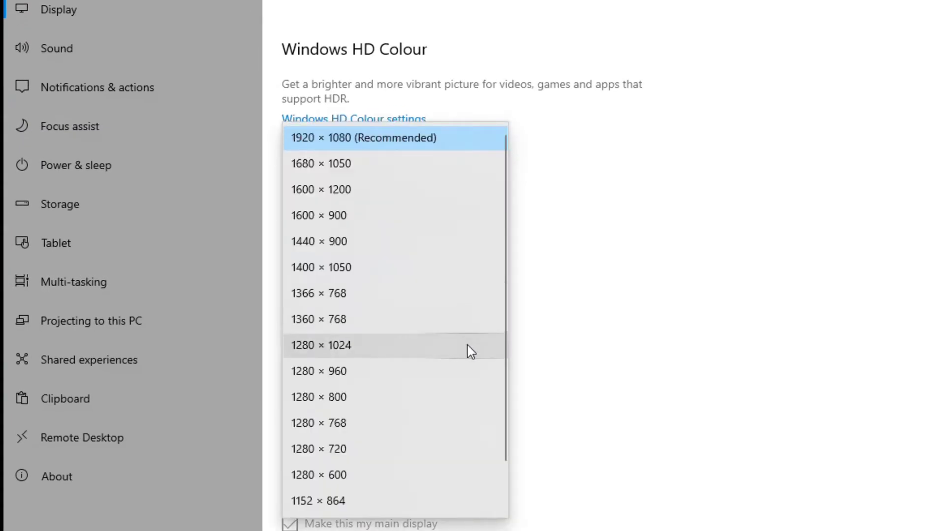
{"action": "left_click", "coordinate": [472, 351]}
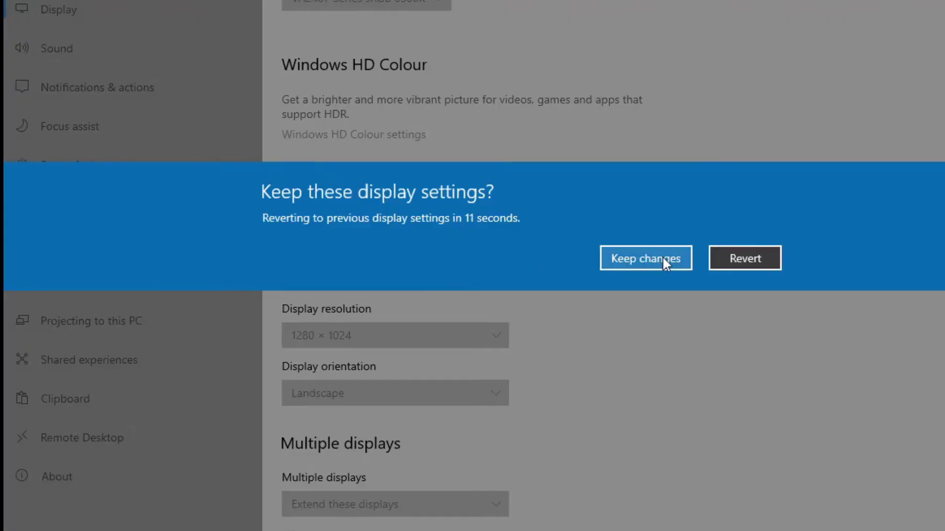
{"action": "left_click", "coordinate": [662, 261]}
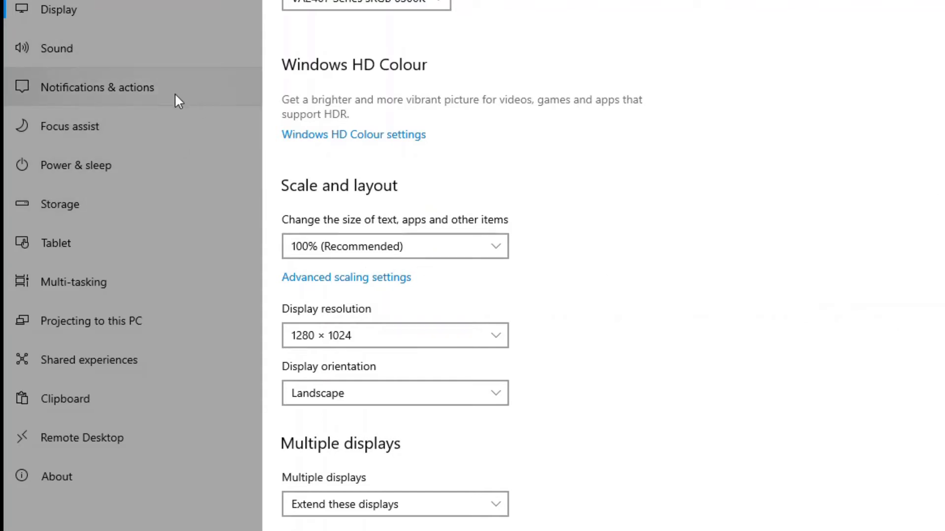
{"action": "left_click", "coordinate": [435, 335]}
{"action": "scroll", "coordinate": [393, 187], "scroll_direction": "up", "scroll_amount": 1}
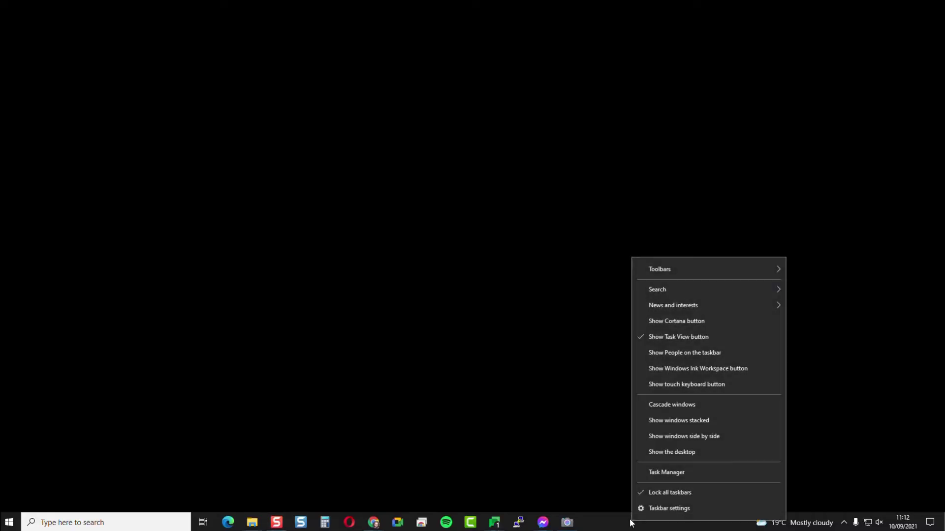
- In Taskbar settings, turn on auto-hide in desktop mode, then turn it back off
{"action": "left_click", "coordinate": [686, 507]}
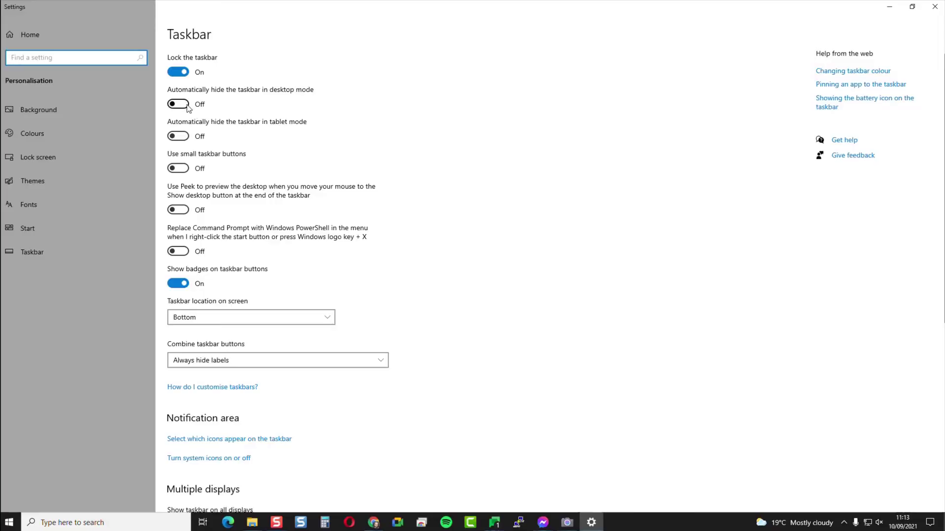
{"action": "left_click", "coordinate": [178, 104]}
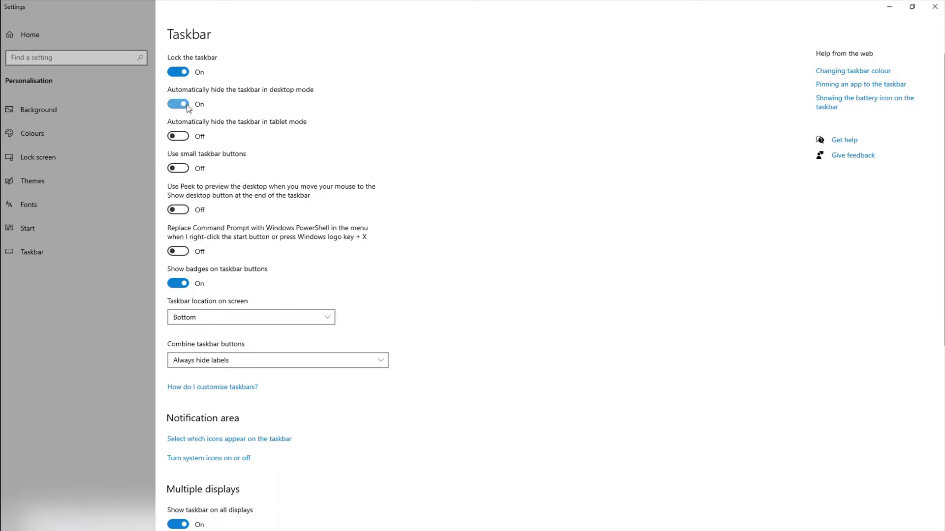
{"action": "left_click", "coordinate": [187, 105]}
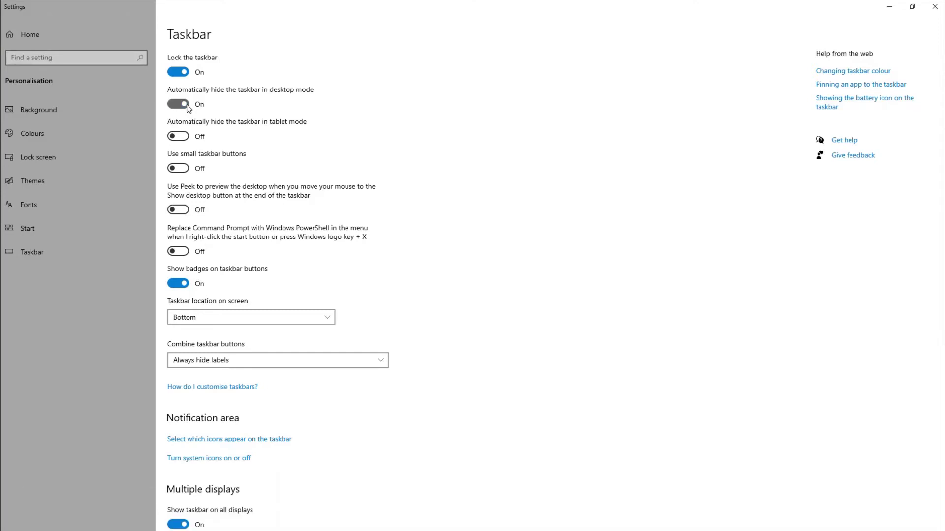
- Try small taskbar buttons, restore normal size, and turn off badges on taskbar buttons
{"action": "left_click", "coordinate": [186, 169]}
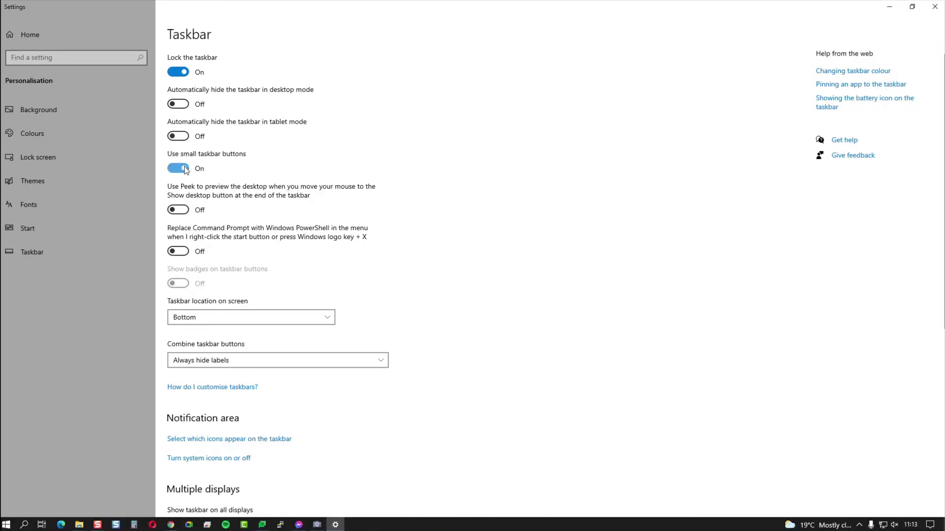
{"action": "left_click", "coordinate": [187, 170]}
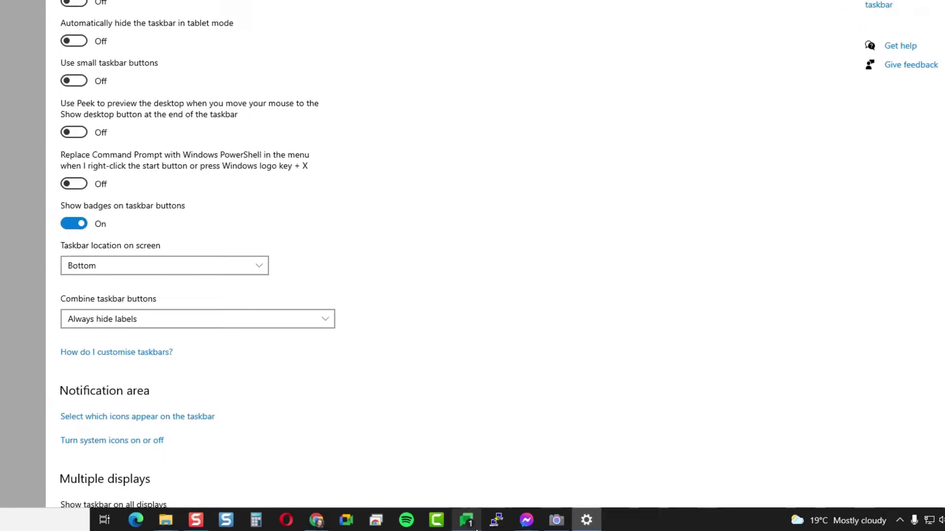
{"action": "mouse_move", "coordinate": [476, 529]}
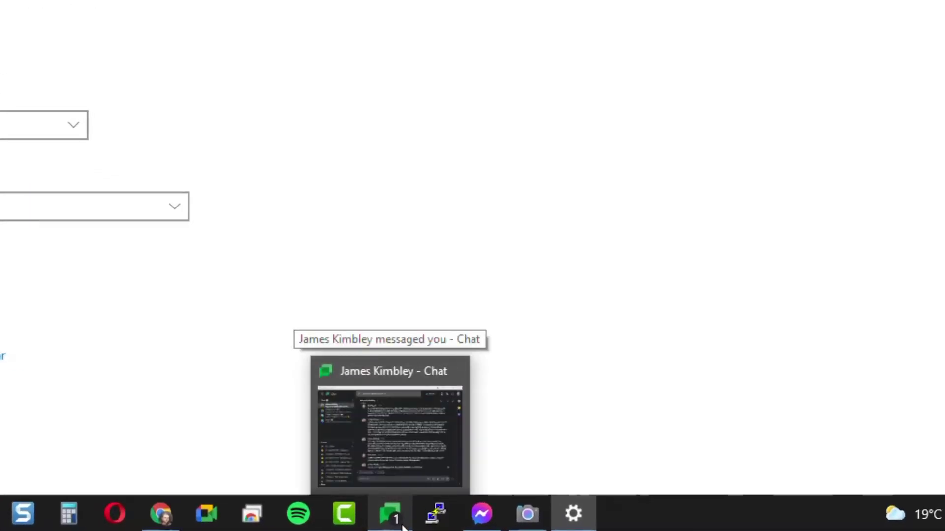
{"action": "left_click", "coordinate": [182, 283]}
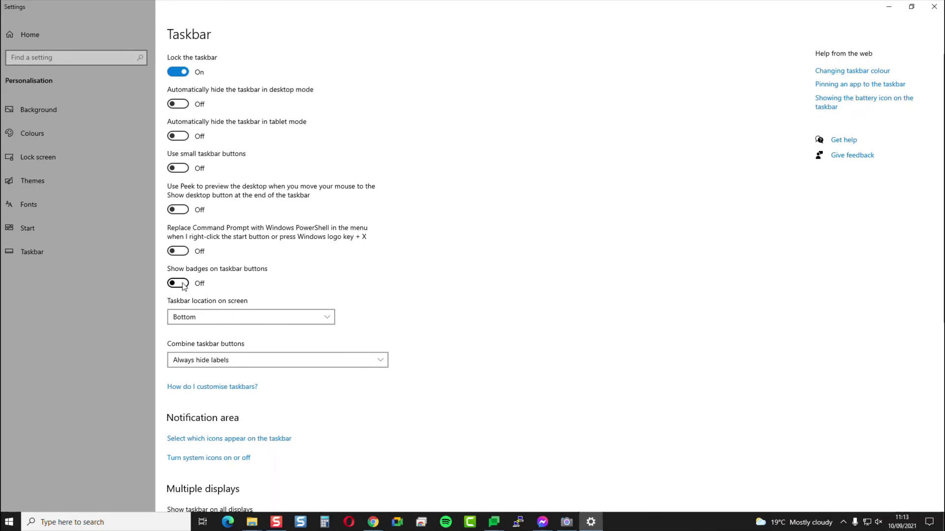
- Turn badges back on and try the taskbar at Top and Right before returning it to Bottom
{"action": "left_click", "coordinate": [183, 285]}
{"action": "scroll", "coordinate": [296, 242], "scroll_direction": "down", "scroll_amount": 3}
{"action": "left_click", "coordinate": [297, 243]}
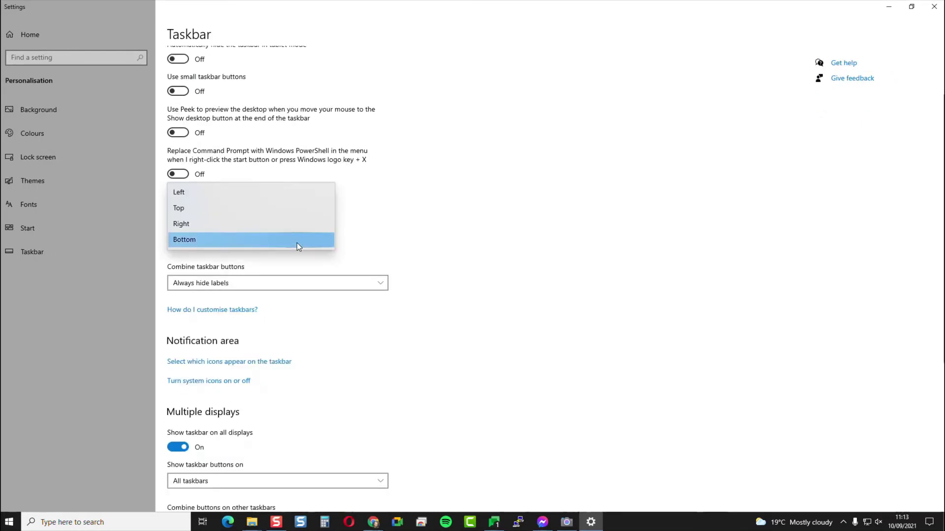
{"action": "left_click", "coordinate": [264, 209]}
{"action": "left_click", "coordinate": [247, 262]}
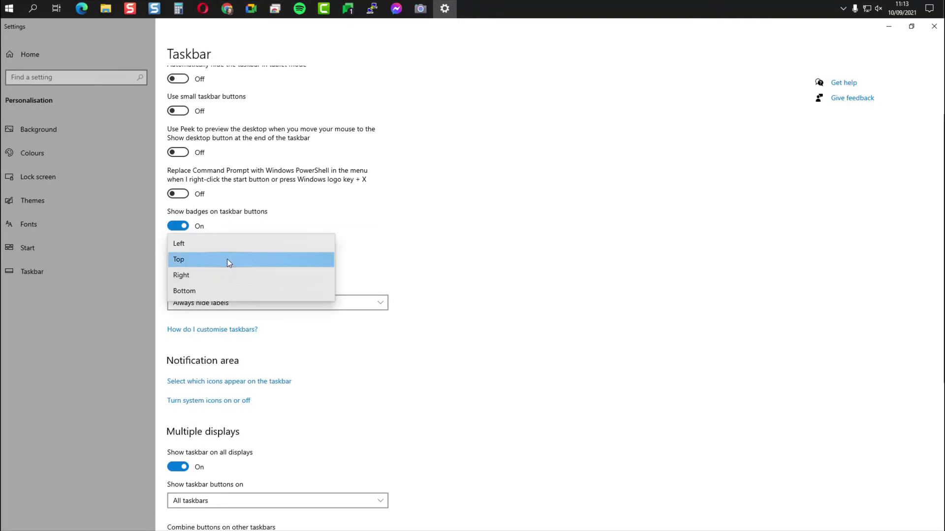
{"action": "left_click", "coordinate": [230, 275]}
{"action": "left_click", "coordinate": [303, 242]}
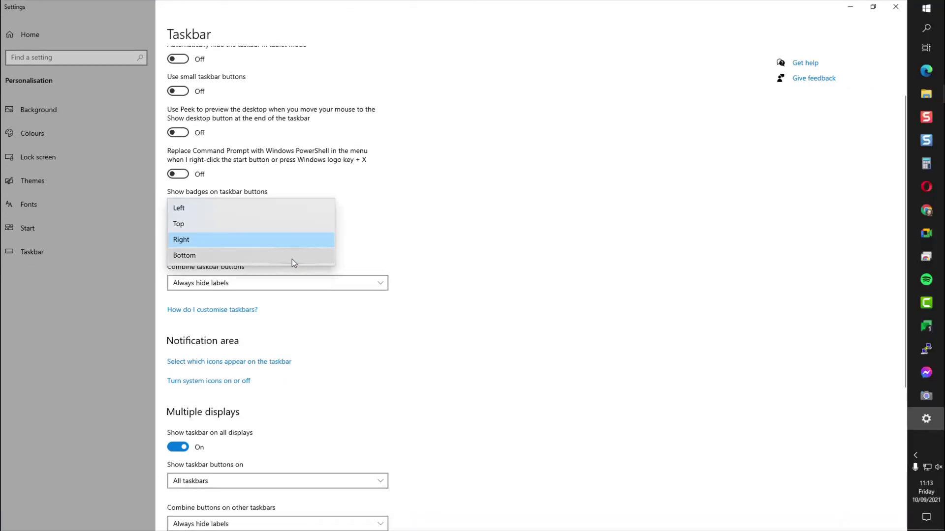
{"action": "left_click", "coordinate": [292, 259]}
- Set Combine taskbar buttons to Never, then back to Always, hide labels
{"action": "left_click", "coordinate": [380, 210]}
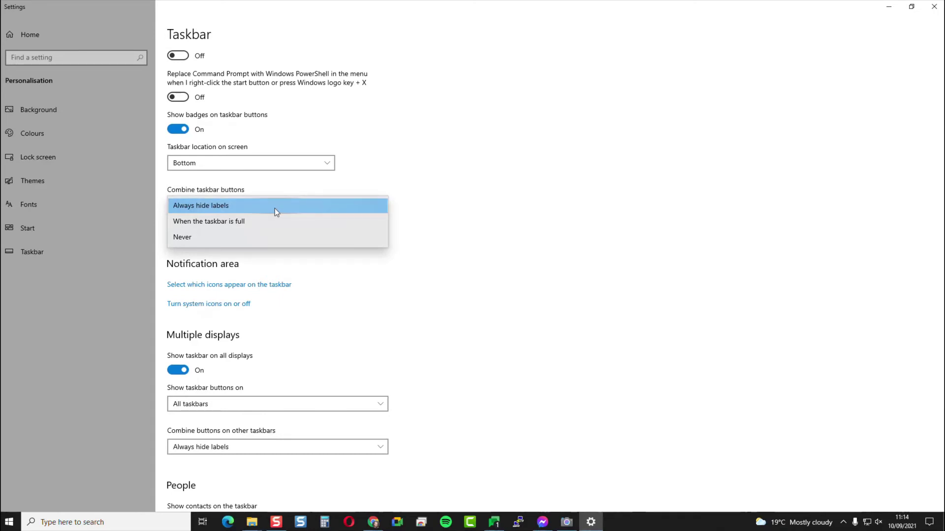
{"action": "left_click", "coordinate": [256, 238]}
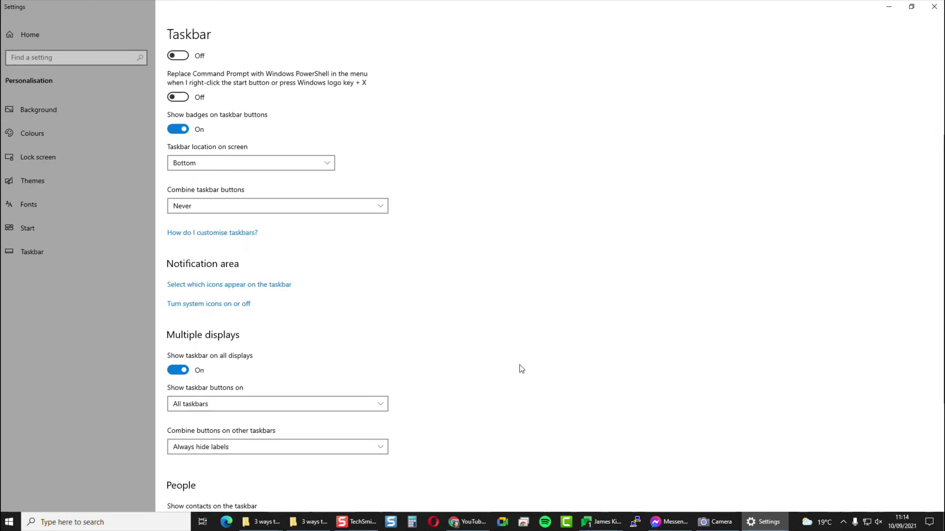
{"action": "left_click", "coordinate": [276, 206]}
{"action": "left_click", "coordinate": [272, 178]}
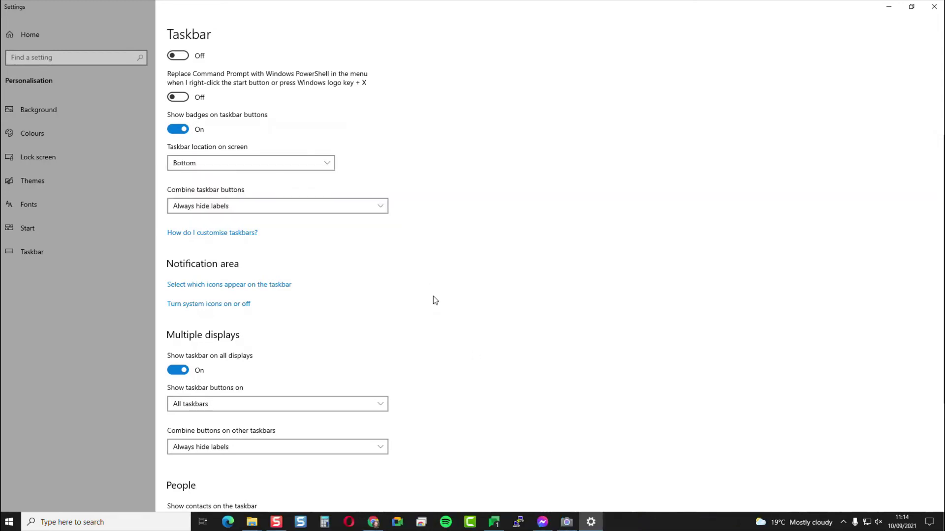
{"action": "scroll", "coordinate": [404, 434], "scroll_direction": "down", "scroll_amount": 5}
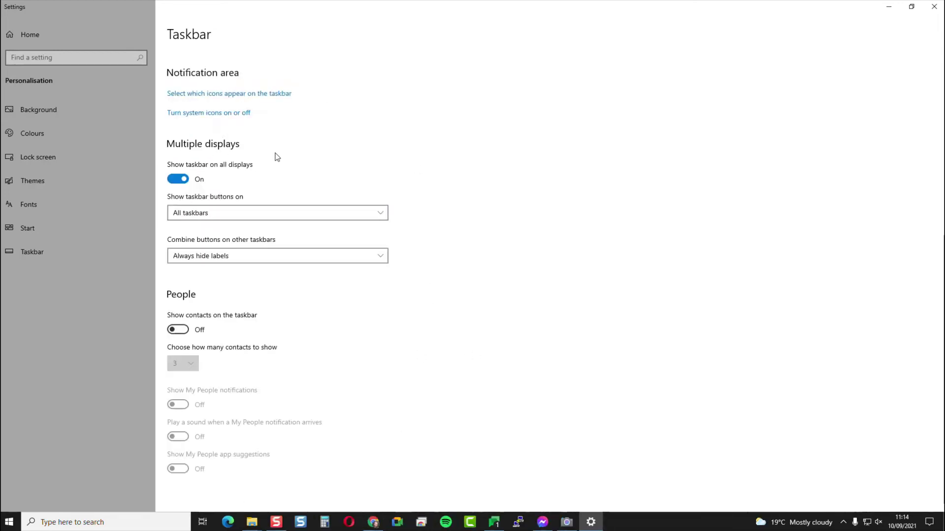
{"action": "left_click", "coordinate": [185, 183]}
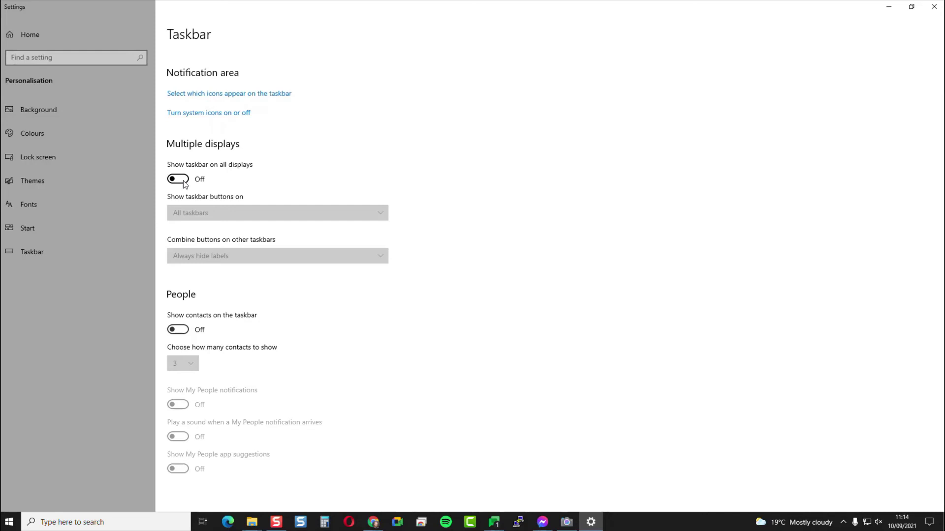
{"action": "left_click", "coordinate": [185, 182]}
{"action": "left_click", "coordinate": [276, 213]}
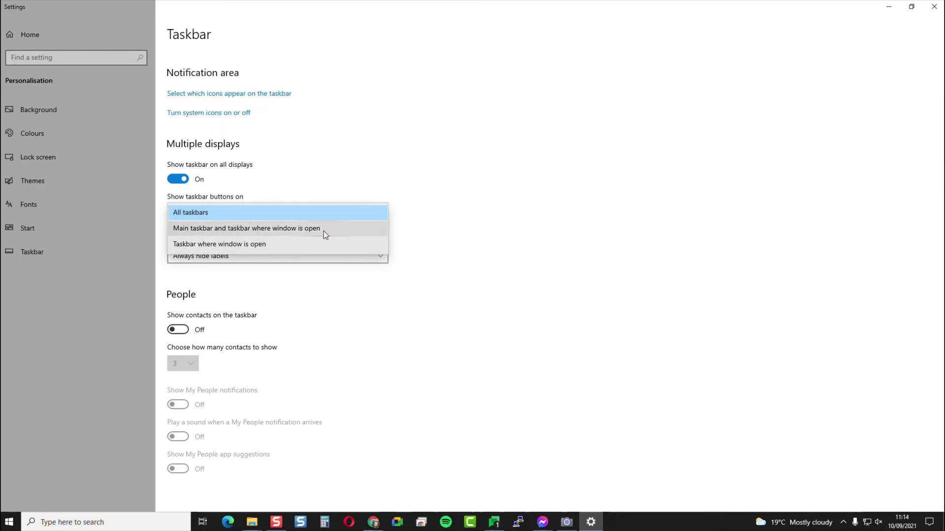
{"action": "left_click", "coordinate": [443, 240]}
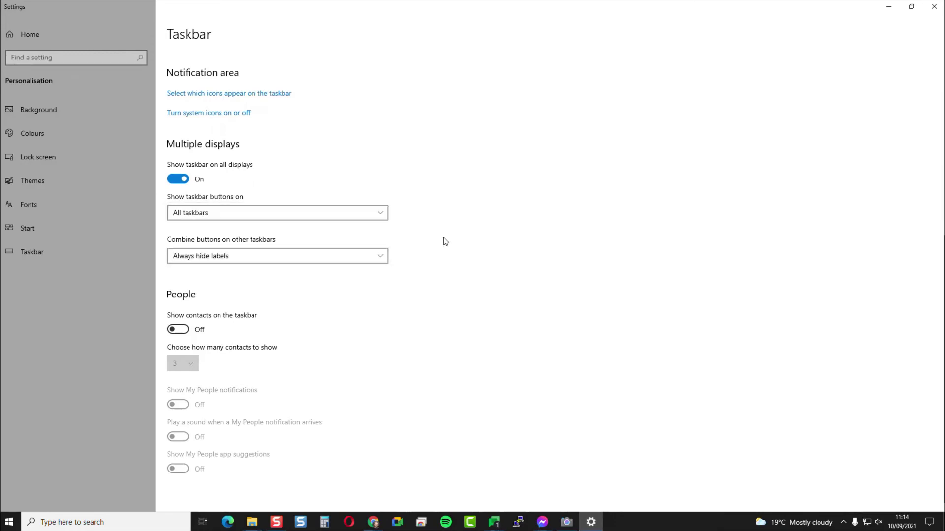
{"action": "left_click", "coordinate": [346, 257]}
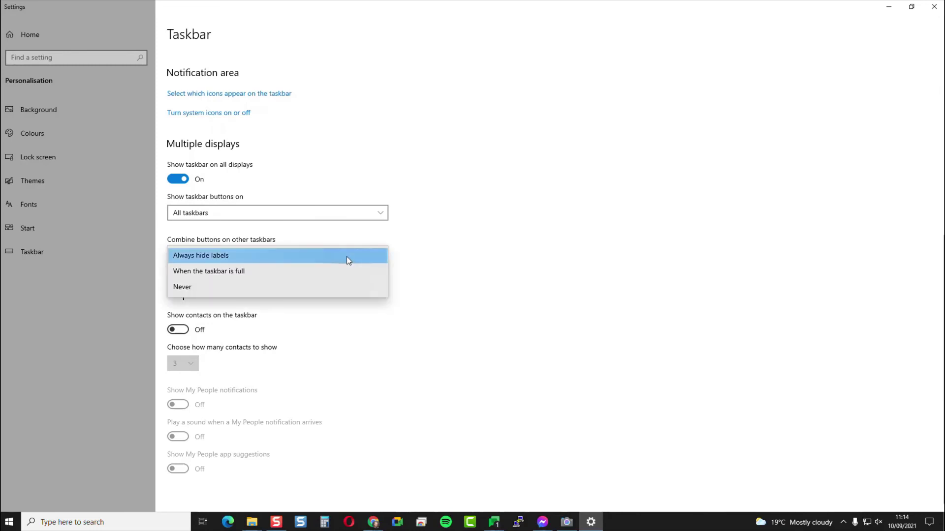
{"action": "left_click", "coordinate": [351, 254]}
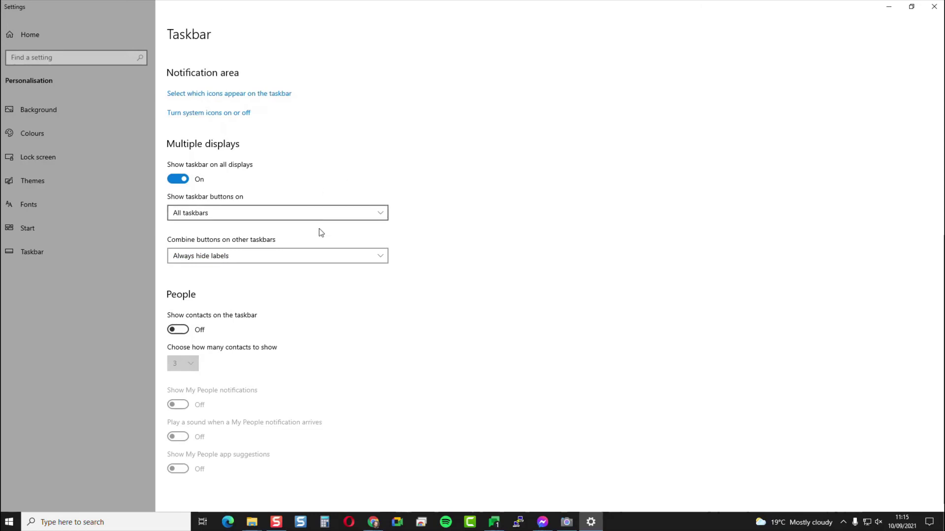
{"action": "scroll", "coordinate": [435, 271], "scroll_direction": "up", "scroll_amount": 3}
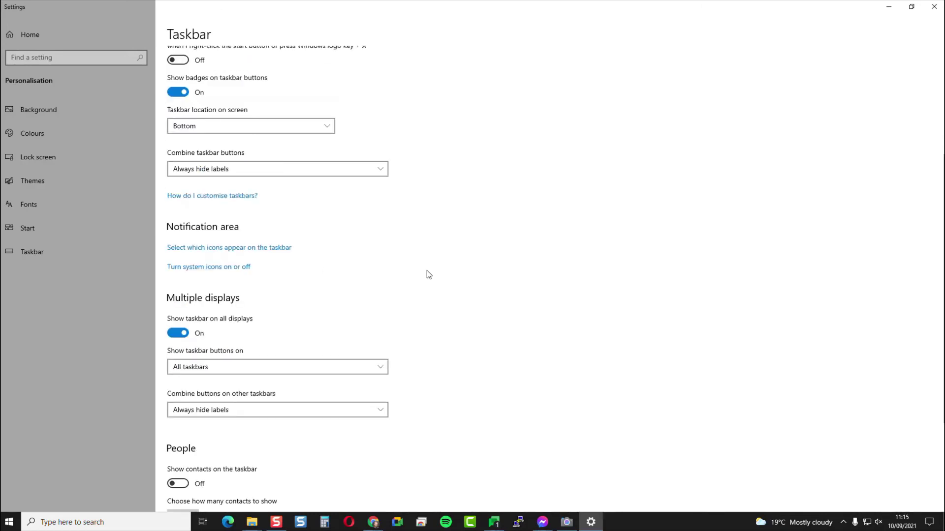